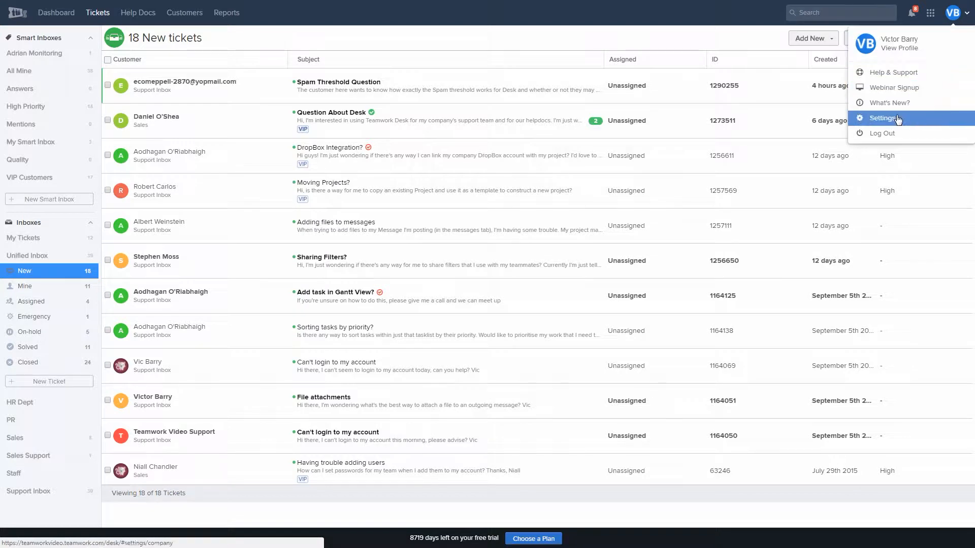
Go to the inbox settings, filter the inboxes by "supp", and open the Support Inbox for editing.
{"action": "left_click", "coordinate": [891, 118]}
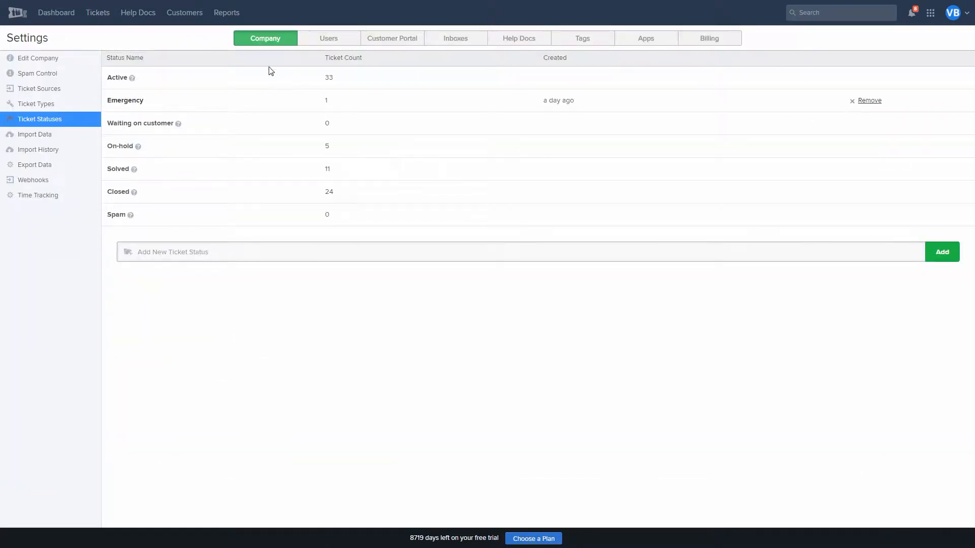
{"action": "left_click", "coordinate": [455, 40]}
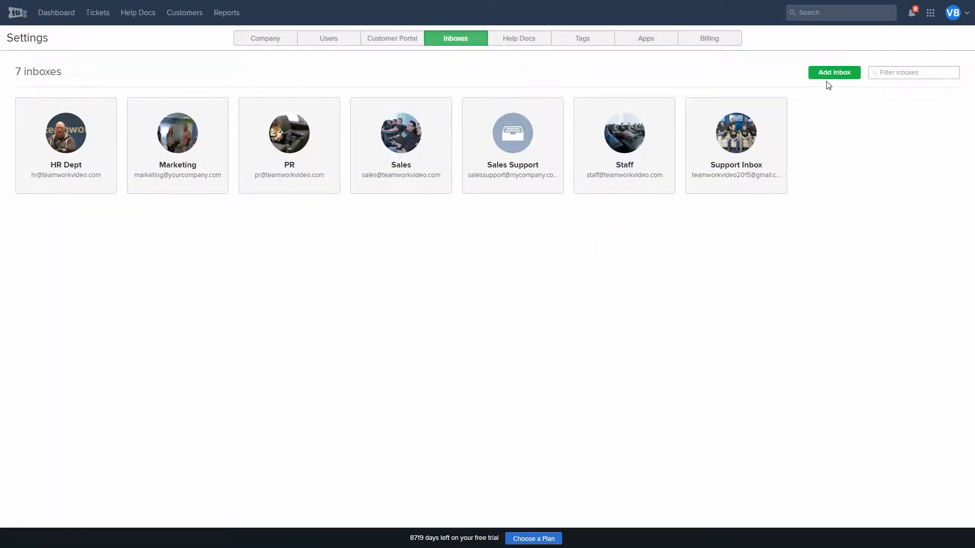
{"action": "left_click", "coordinate": [899, 73]}
{"action": "type", "text": "supp"}
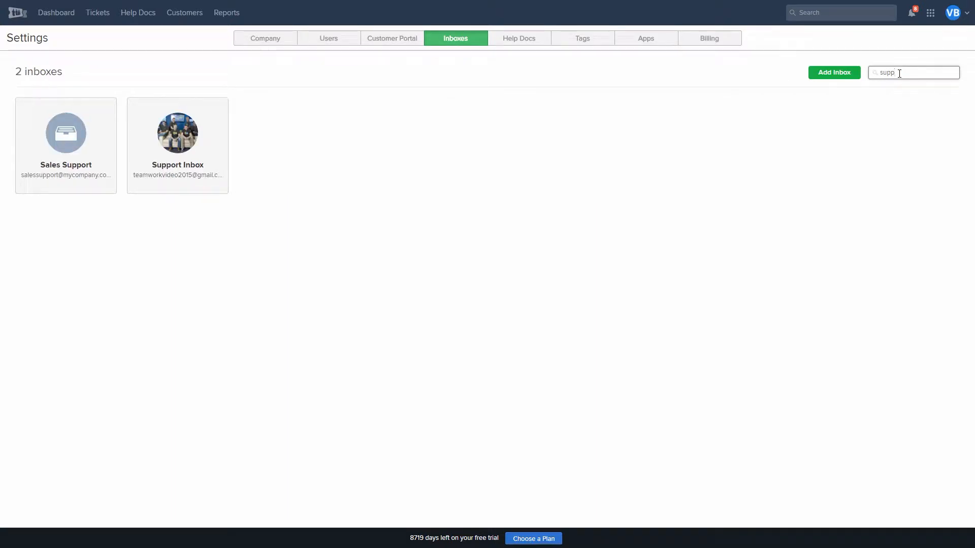
{"action": "left_click", "coordinate": [160, 160]}
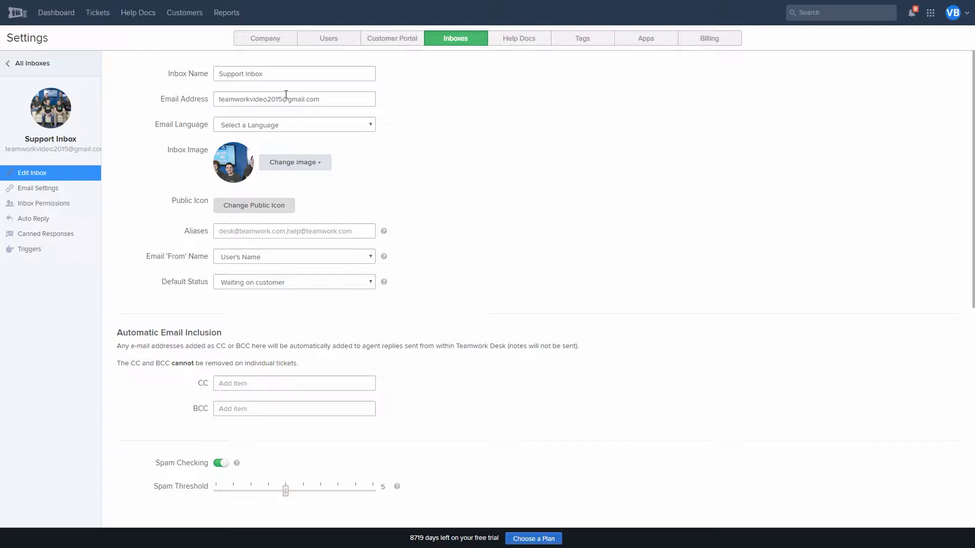
Look through the Support Inbox's Email Language, Email 'From' Name and Default Status options without changing any of them.
{"action": "left_click", "coordinate": [329, 126]}
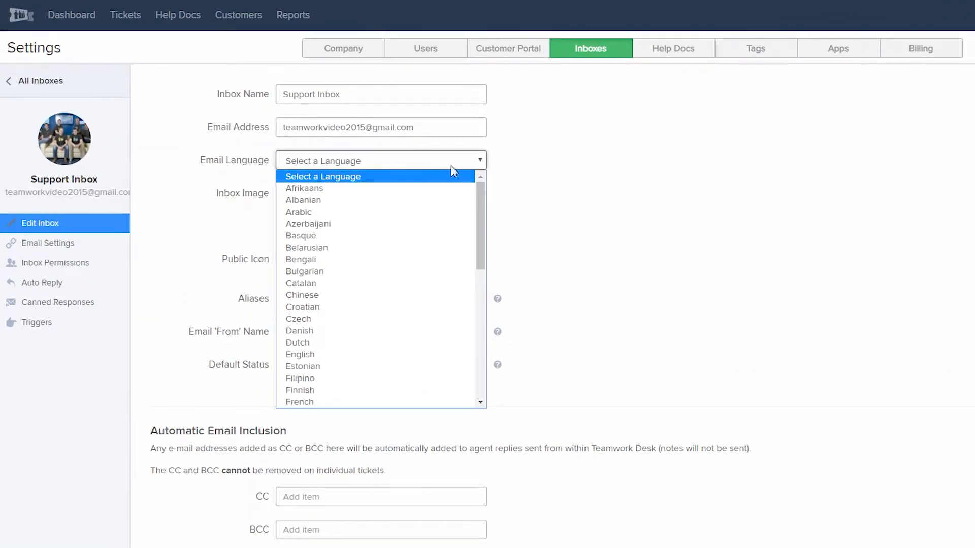
{"action": "left_click", "coordinate": [537, 185]}
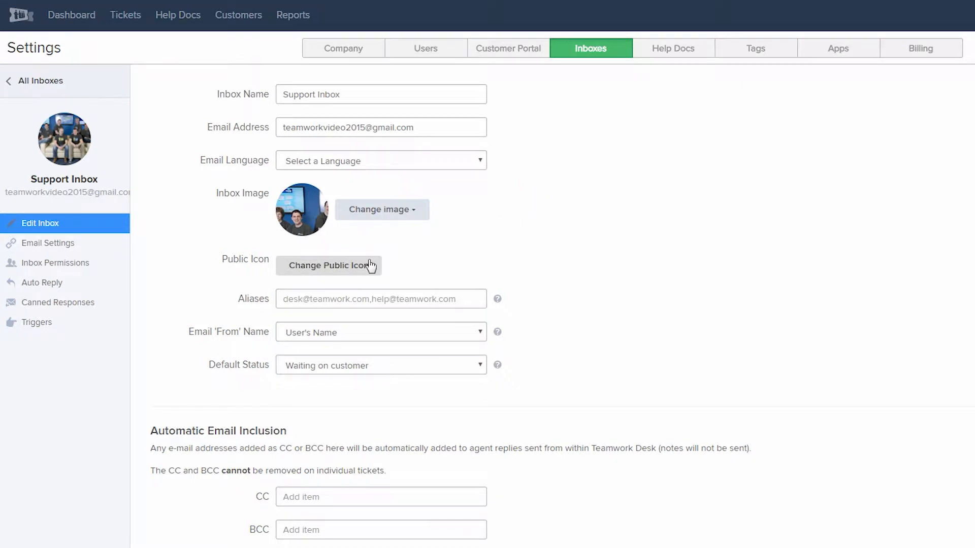
{"action": "mouse_move", "coordinate": [500, 301]}
{"action": "left_click", "coordinate": [412, 333]}
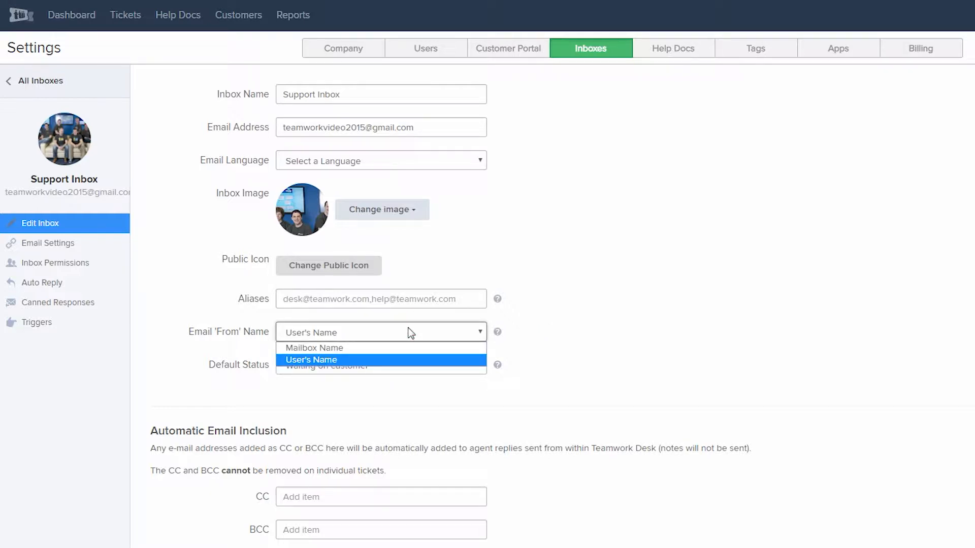
{"action": "left_click", "coordinate": [618, 249]}
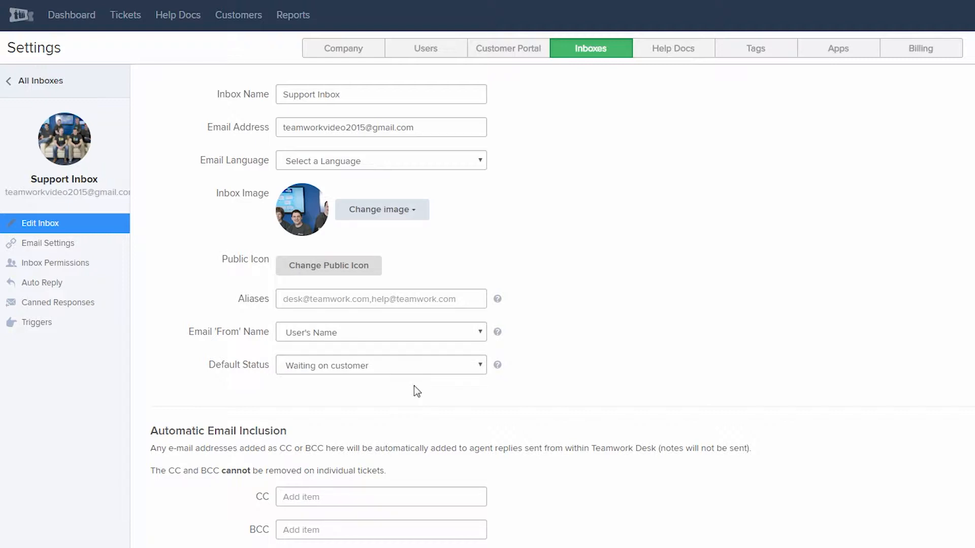
{"action": "left_click", "coordinate": [420, 369]}
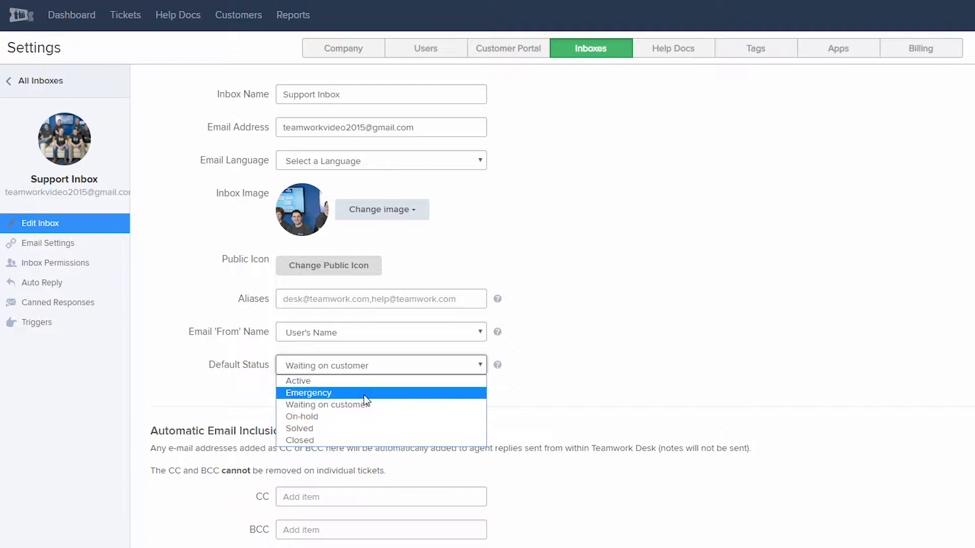
Switch Spam Checking off and back on, and lower the Spam Threshold before returning it to 5.
{"action": "scroll", "coordinate": [665, 313], "scroll_direction": "down", "scroll_amount": 4}
{"action": "scroll", "coordinate": [665, 312], "scroll_direction": "down", "scroll_amount": 1}
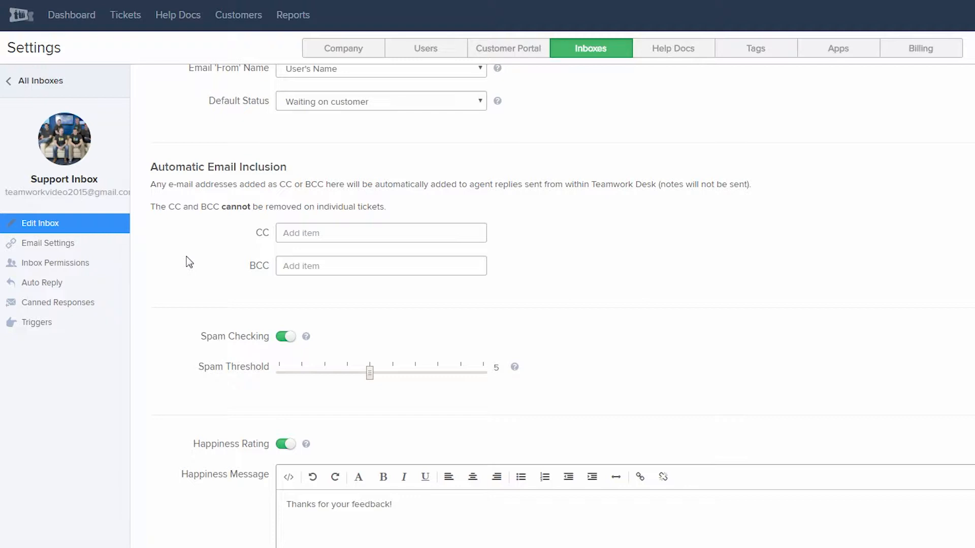
{"action": "scroll", "coordinate": [282, 280], "scroll_direction": "down", "scroll_amount": 1}
{"action": "left_click", "coordinate": [282, 277]}
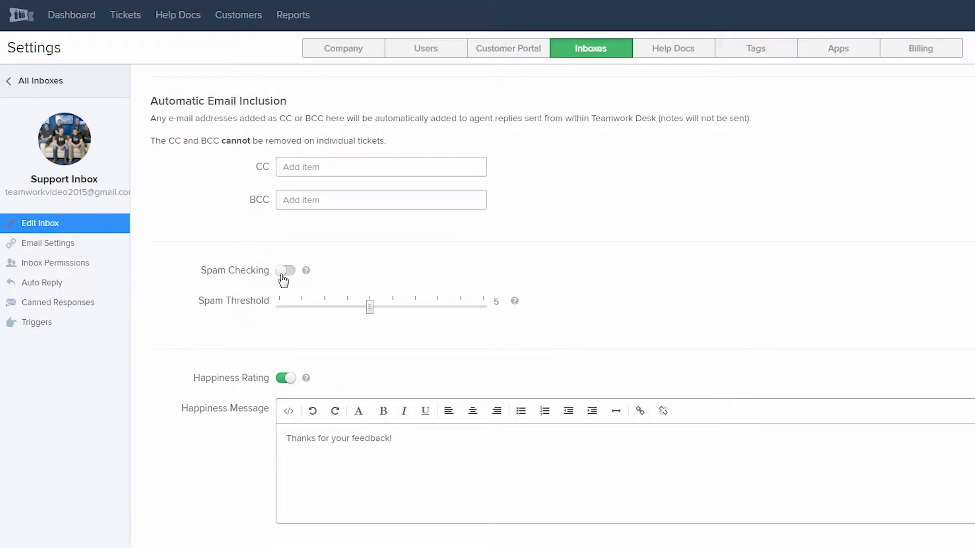
{"action": "left_click", "coordinate": [282, 277]}
{"action": "left_click_drag", "start_coordinate": [370, 307], "coordinate": [302, 308]}
{"action": "left_click_drag", "start_coordinate": [506, 323], "coordinate": [376, 315]}
Switch the Happiness Rating off and back on, and save the Support Inbox's general settings.
{"action": "scroll", "coordinate": [223, 279], "scroll_direction": "down", "scroll_amount": 2}
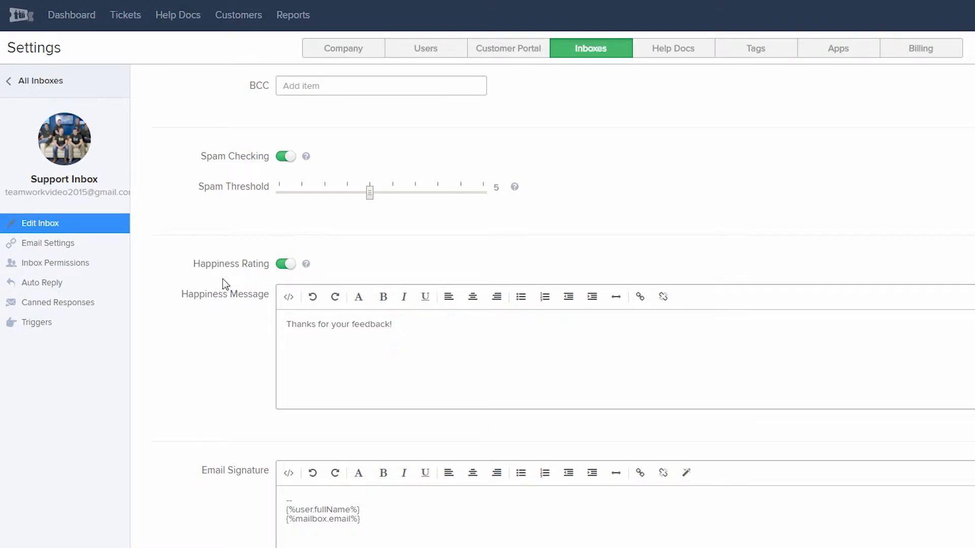
{"action": "left_click", "coordinate": [295, 268]}
{"action": "left_click", "coordinate": [294, 268]}
{"action": "scroll", "coordinate": [309, 498], "scroll_direction": "down", "scroll_amount": 2}
{"action": "scroll", "coordinate": [309, 498], "scroll_direction": "down", "scroll_amount": 5}
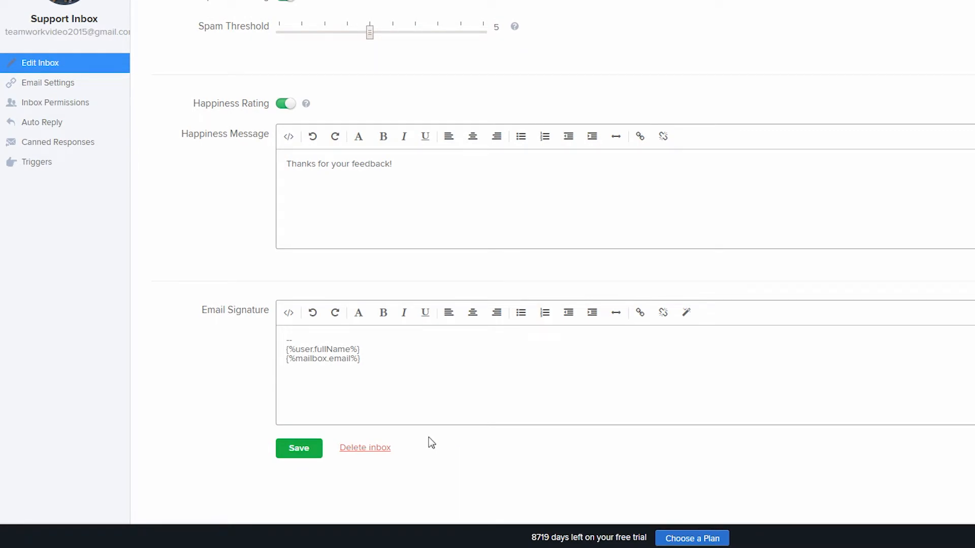
{"action": "left_click", "coordinate": [307, 447]}
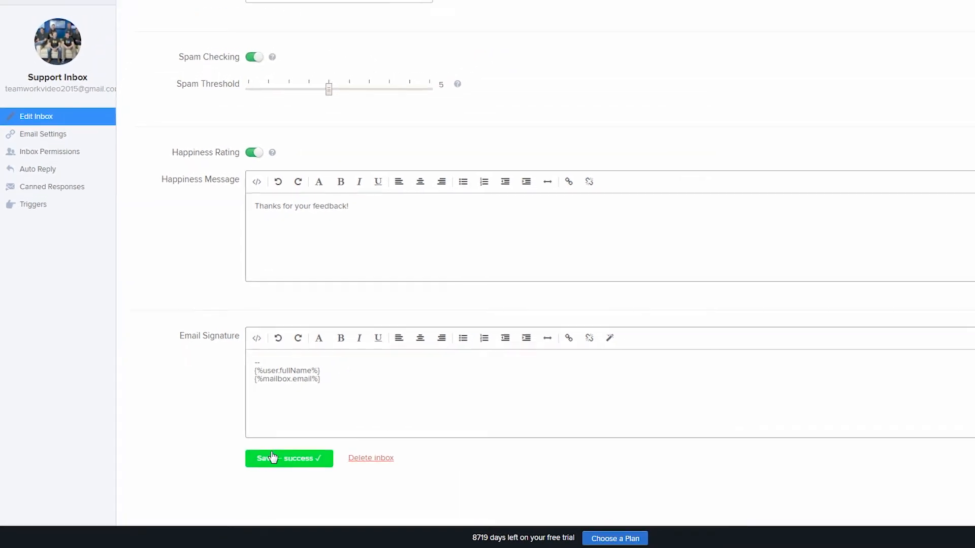
{"action": "left_click", "coordinate": [43, 134]}
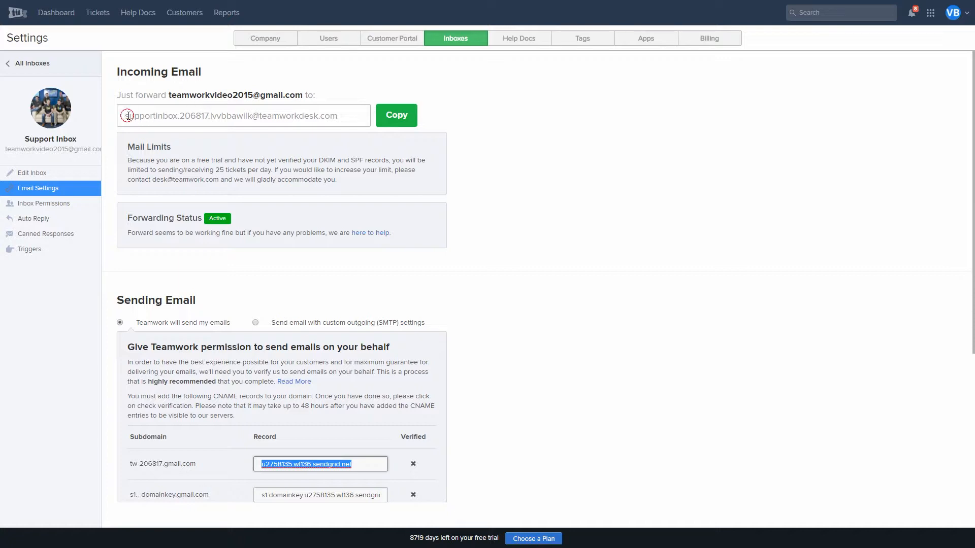
{"action": "left_click_drag", "start_coordinate": [123, 117], "coordinate": [342, 117]}
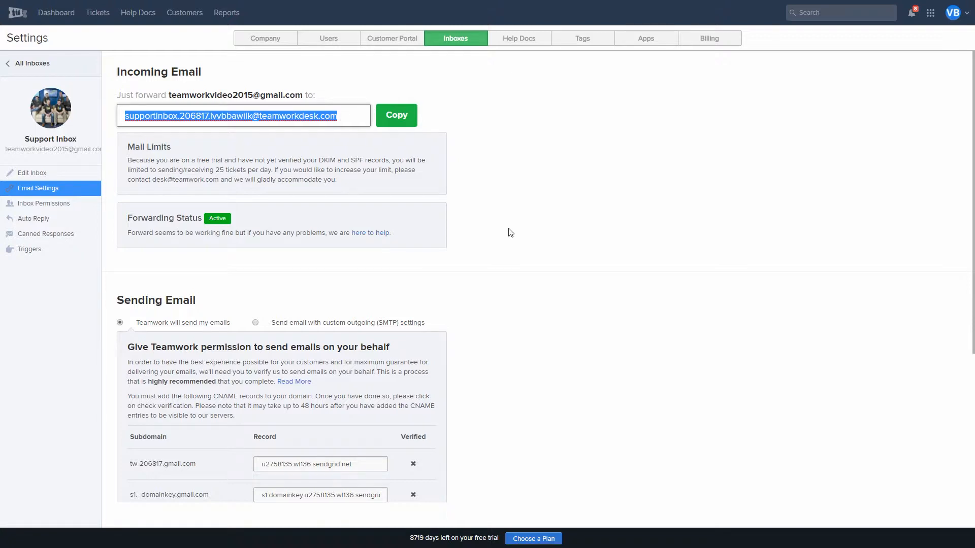
View the custom outgoing (SMTP) settings, return sending to "Teamwork will send my emails", and save the email settings.
{"action": "scroll", "coordinate": [510, 224], "scroll_direction": "down", "scroll_amount": 3}
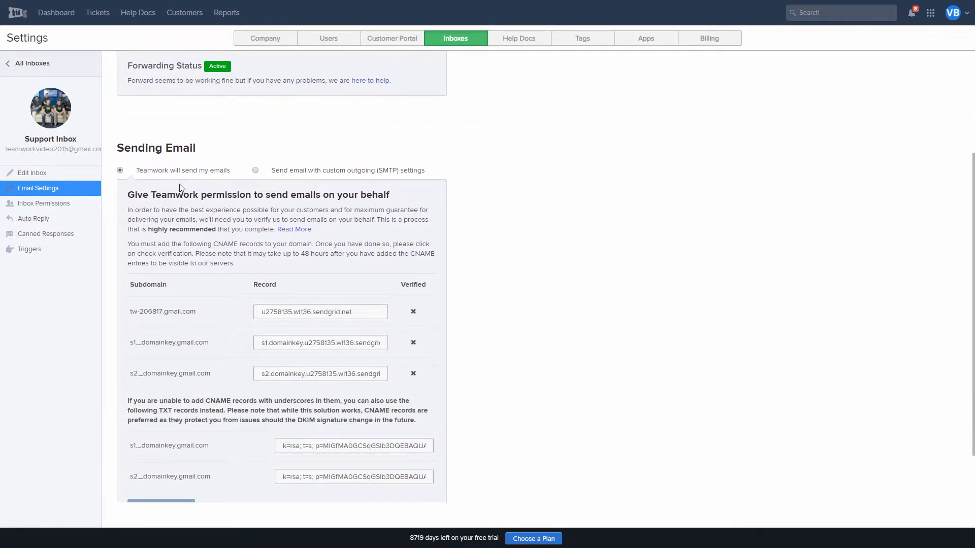
{"action": "left_click", "coordinate": [257, 171]}
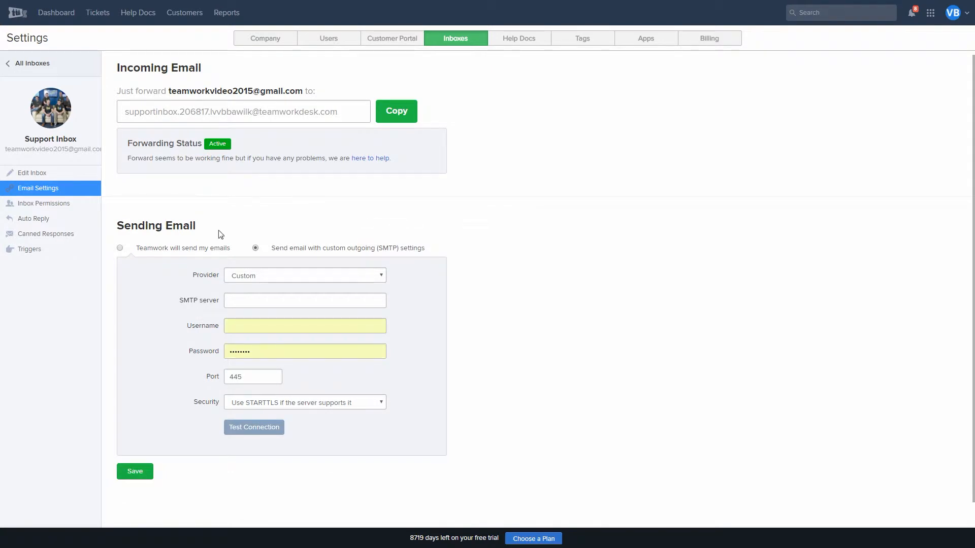
{"action": "left_click", "coordinate": [119, 247]}
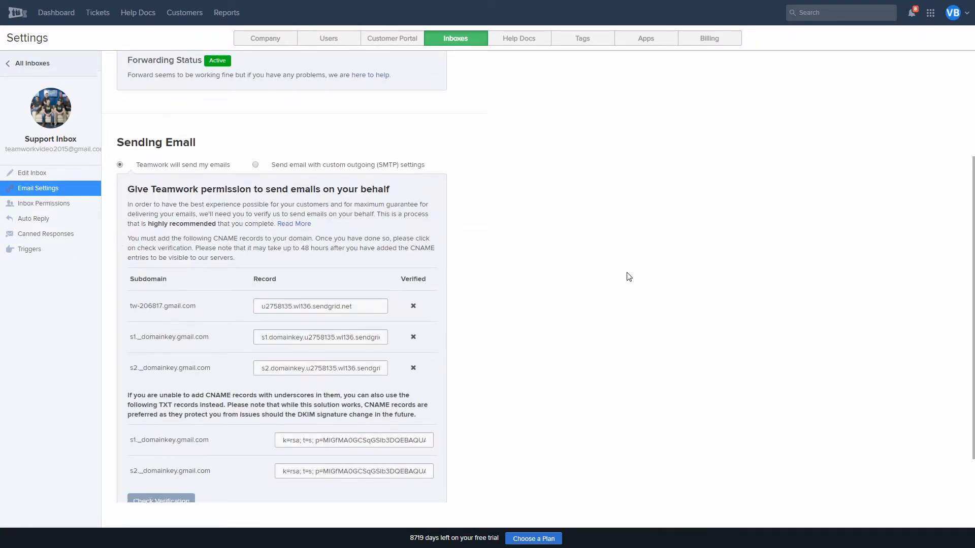
{"action": "scroll", "coordinate": [619, 272], "scroll_direction": "down", "scroll_amount": 2}
{"action": "scroll", "coordinate": [584, 290], "scroll_direction": "up", "scroll_amount": 5}
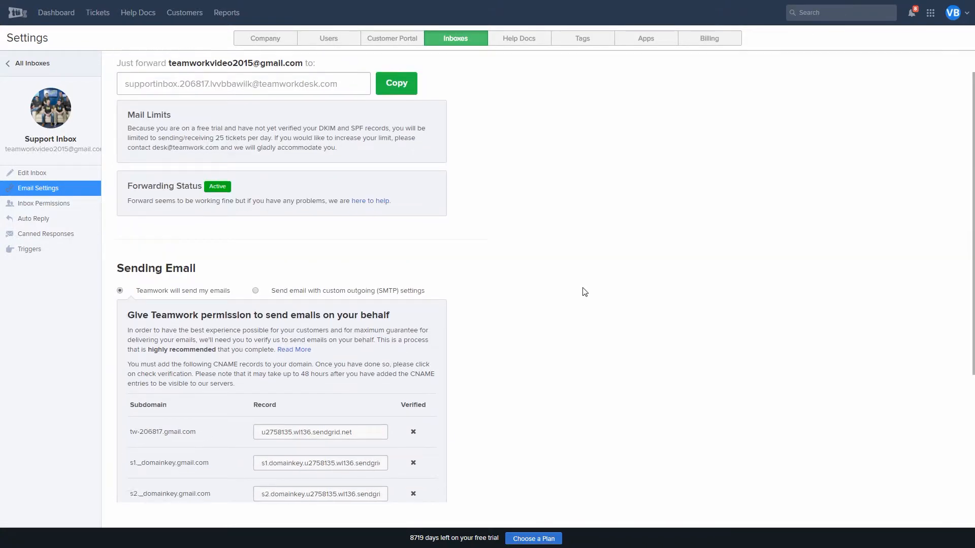
{"action": "scroll", "coordinate": [584, 290], "scroll_direction": "down", "scroll_amount": 5}
{"action": "left_click", "coordinate": [135, 475]}
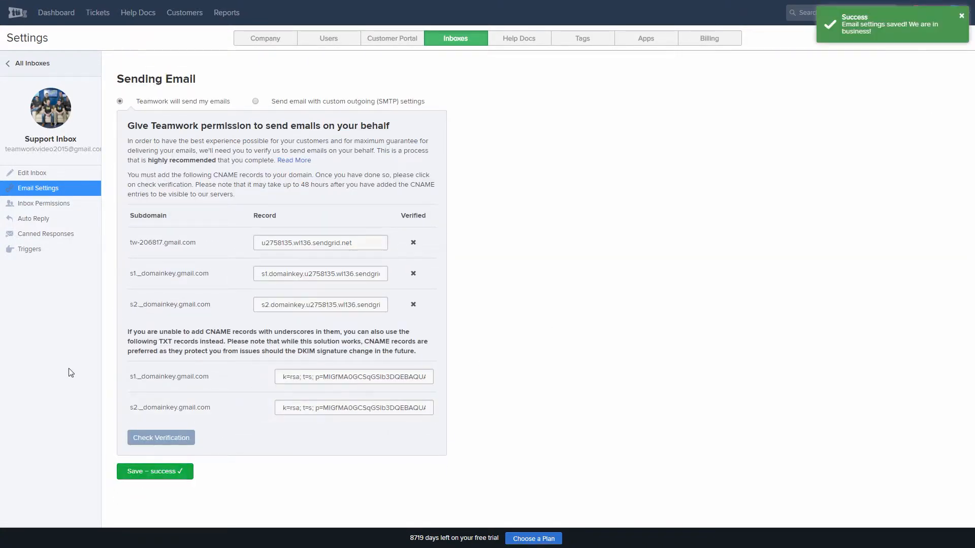
Toggle the second listed user's access to the Support Inbox, leave it granted, and save the inbox permissions.
{"action": "left_click", "coordinate": [49, 204]}
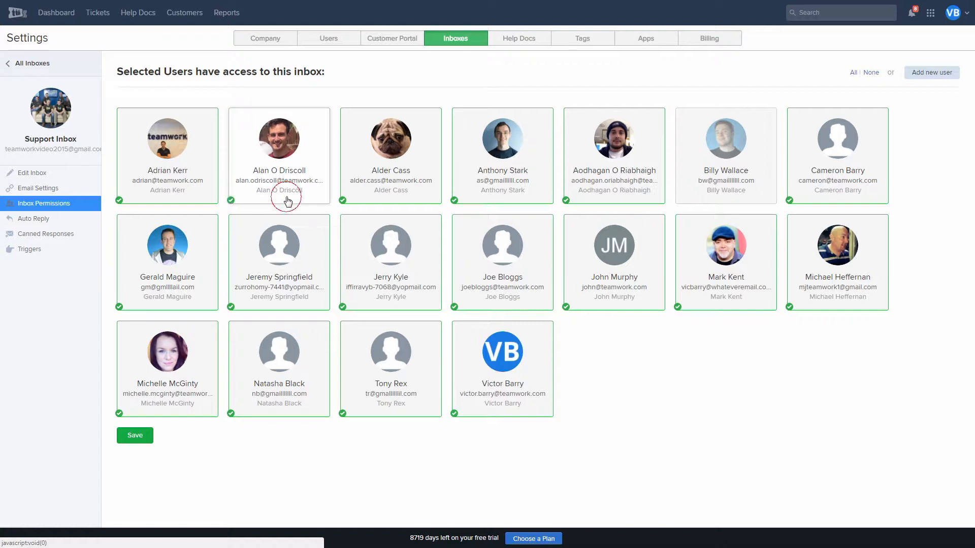
{"action": "left_click", "coordinate": [289, 193]}
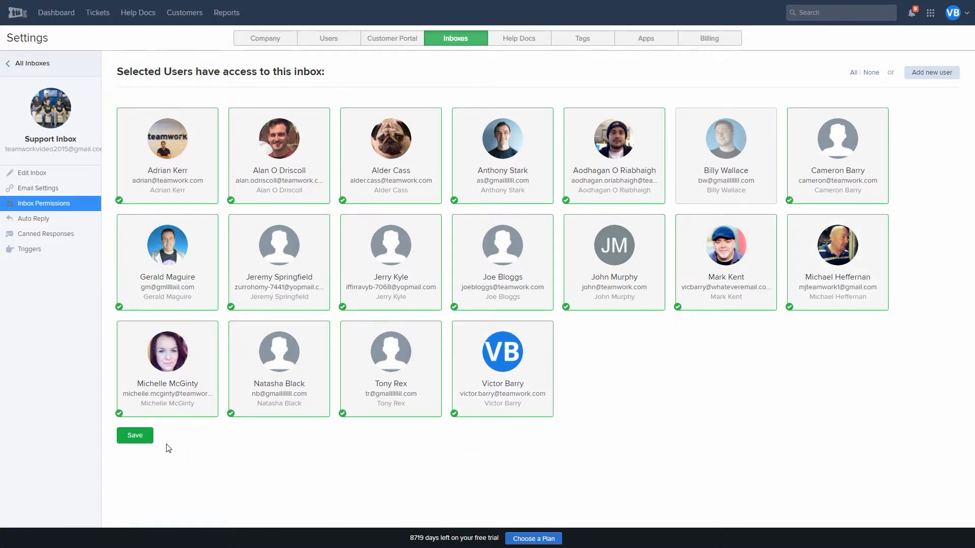
{"action": "left_click", "coordinate": [151, 438]}
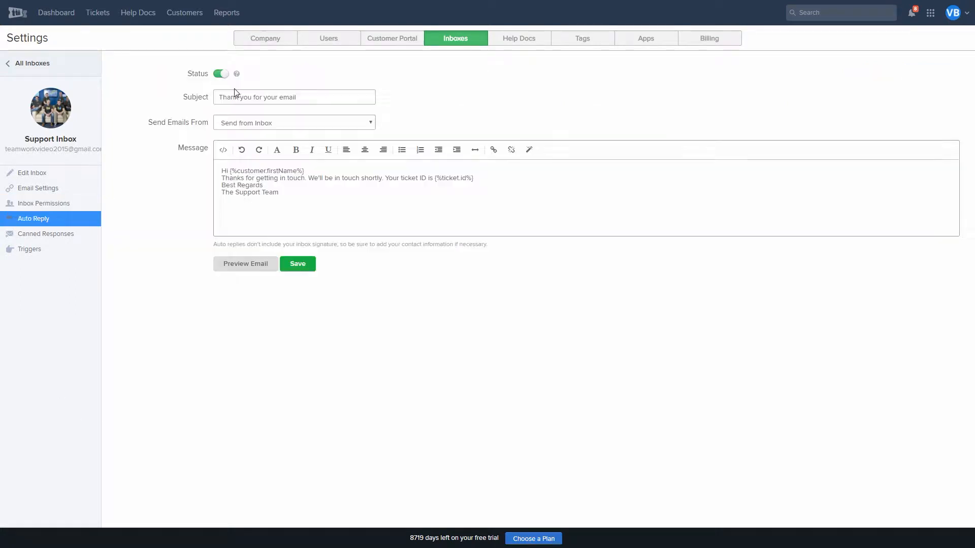
In the auto reply settings, switch the status off and back on, and view the sender options, keeping "Send from Inbox".
{"action": "left_click", "coordinate": [220, 76]}
{"action": "left_click", "coordinate": [219, 75]}
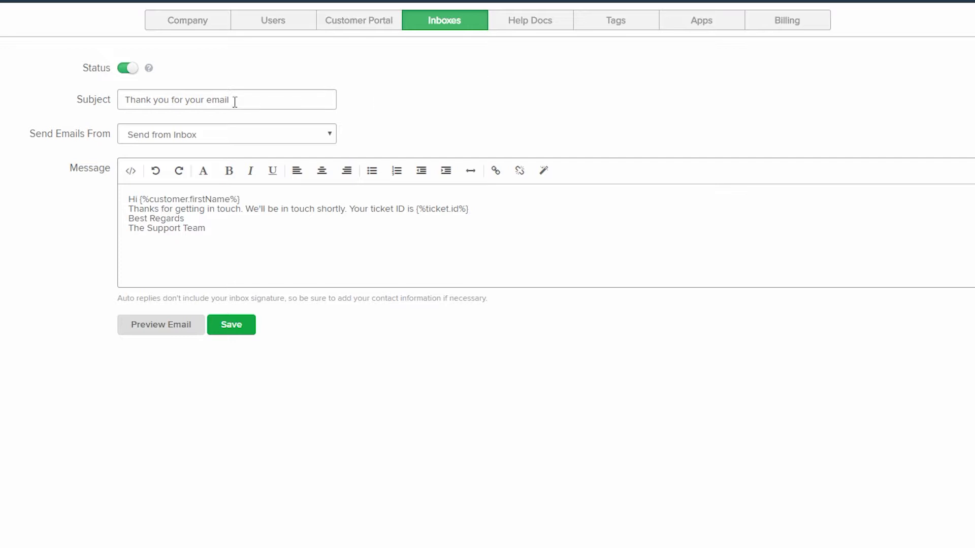
{"action": "left_click", "coordinate": [279, 127]}
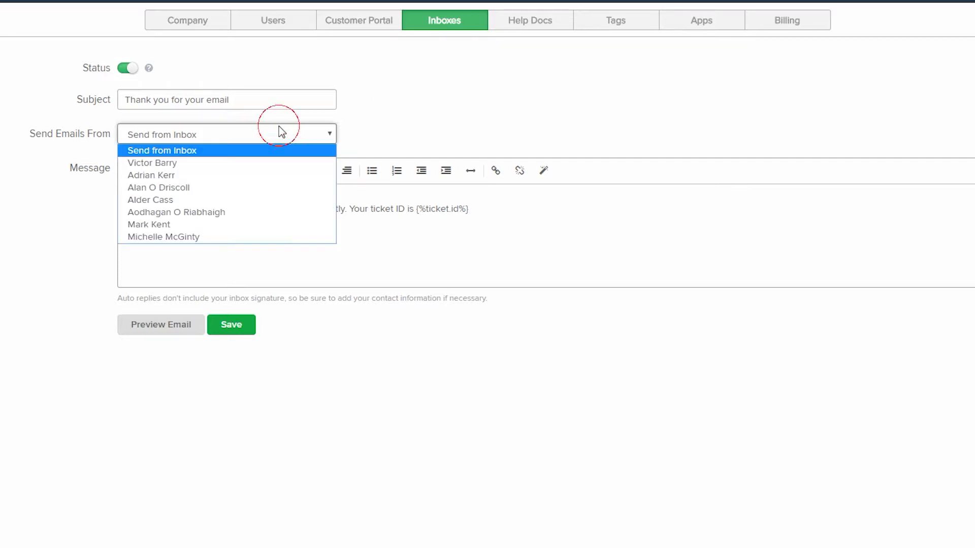
{"action": "left_click", "coordinate": [350, 120]}
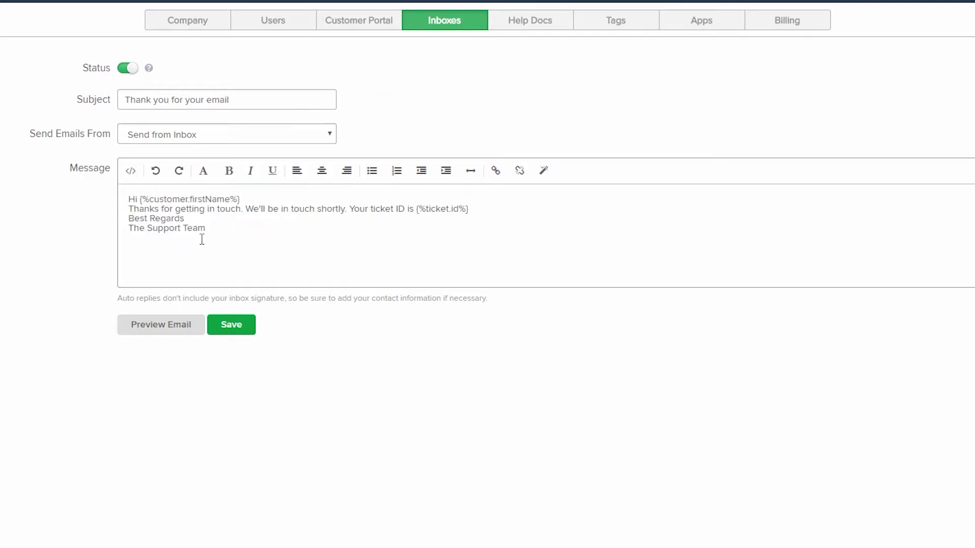
Preview the "Thank you for your email" auto reply, close the preview, and save the auto reply settings.
{"action": "left_click", "coordinate": [172, 329]}
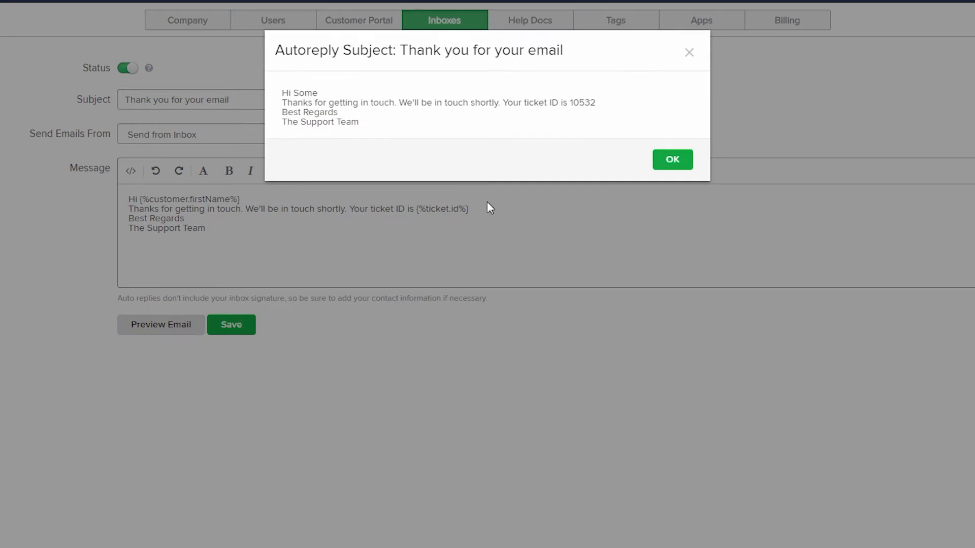
{"action": "left_click", "coordinate": [686, 160]}
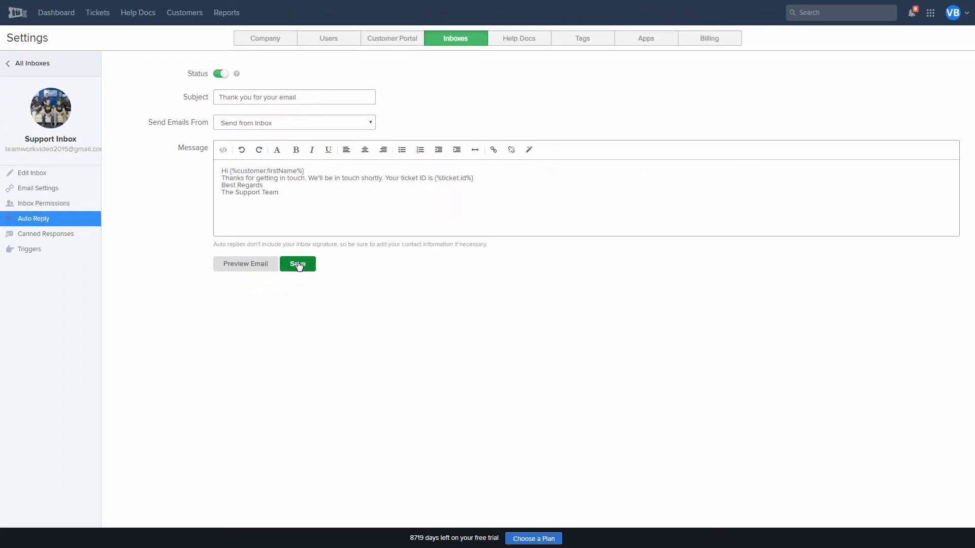
{"action": "left_click", "coordinate": [298, 264]}
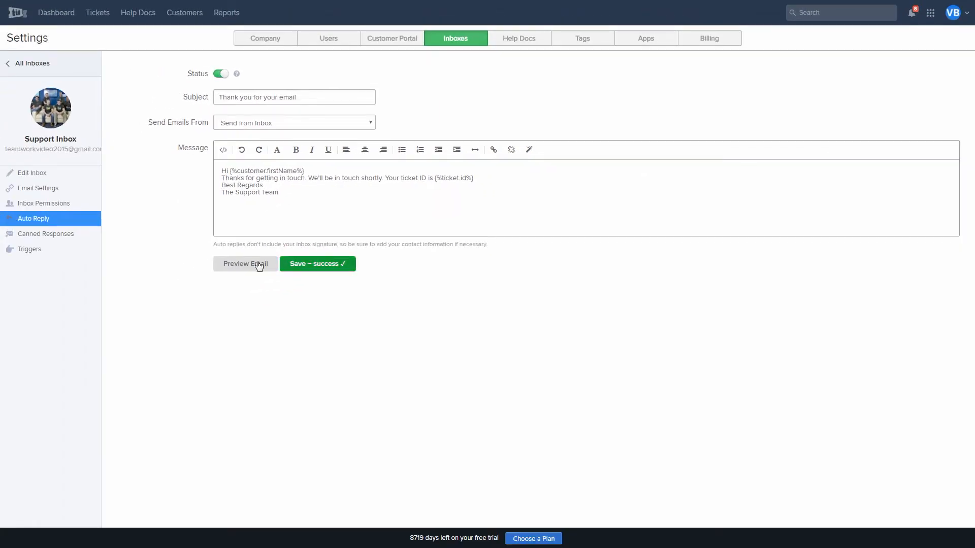
Add an unshared canned response named "Outro" with the reply "Thank you for contacting us. I hope this helps.".
{"action": "left_click", "coordinate": [34, 234]}
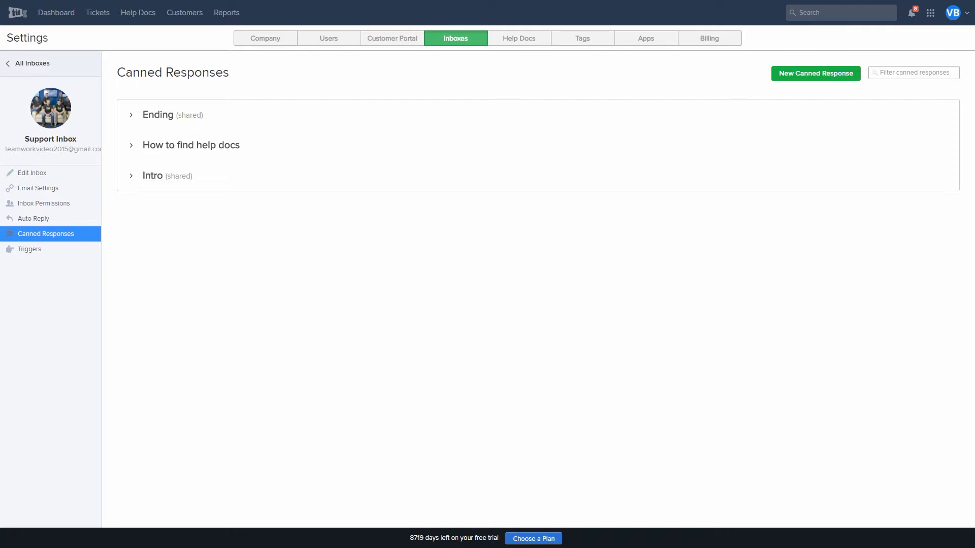
{"action": "left_click", "coordinate": [813, 77]}
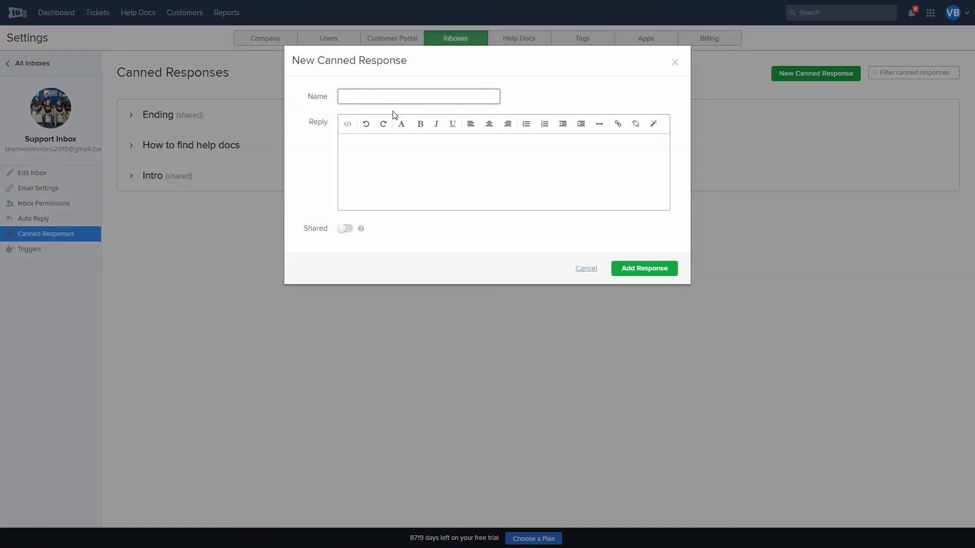
{"action": "type", "text": "Outro"}
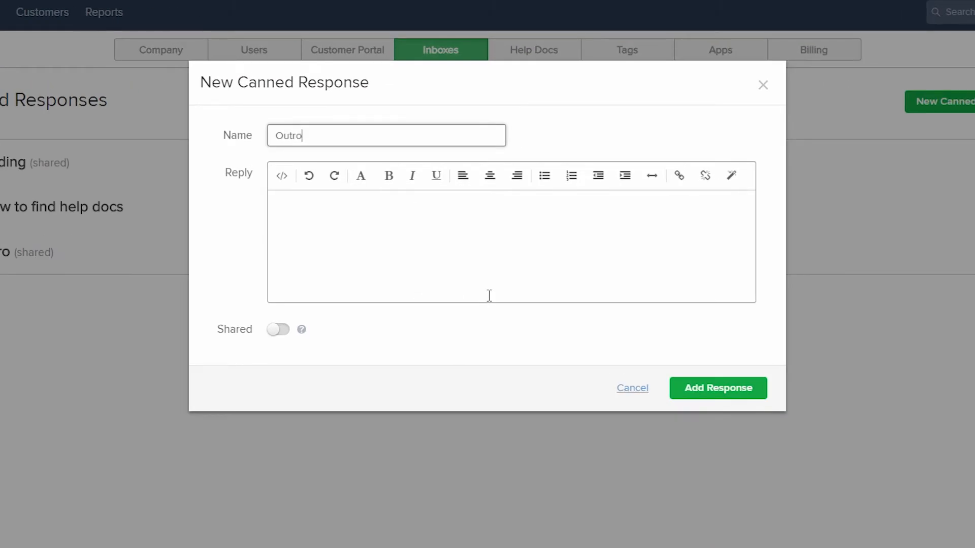
{"action": "left_click", "coordinate": [489, 295]}
{"action": "type", "text": "Thank you for contacting us. I hope this helps."}
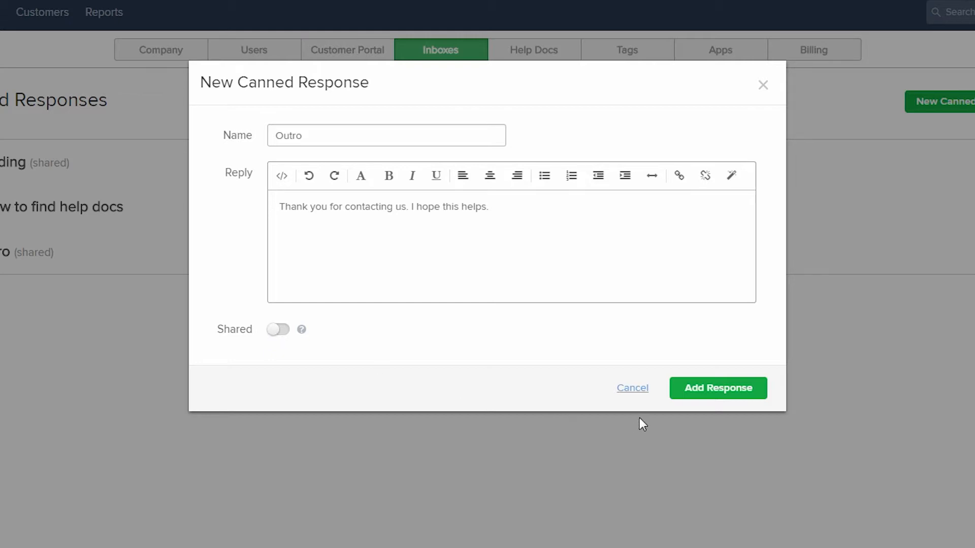
{"action": "left_click", "coordinate": [732, 386]}
Open the new ticket "Spam Threshold Question" and insert the canned response "Outro" into its reply.
{"action": "left_click", "coordinate": [0, 13]}
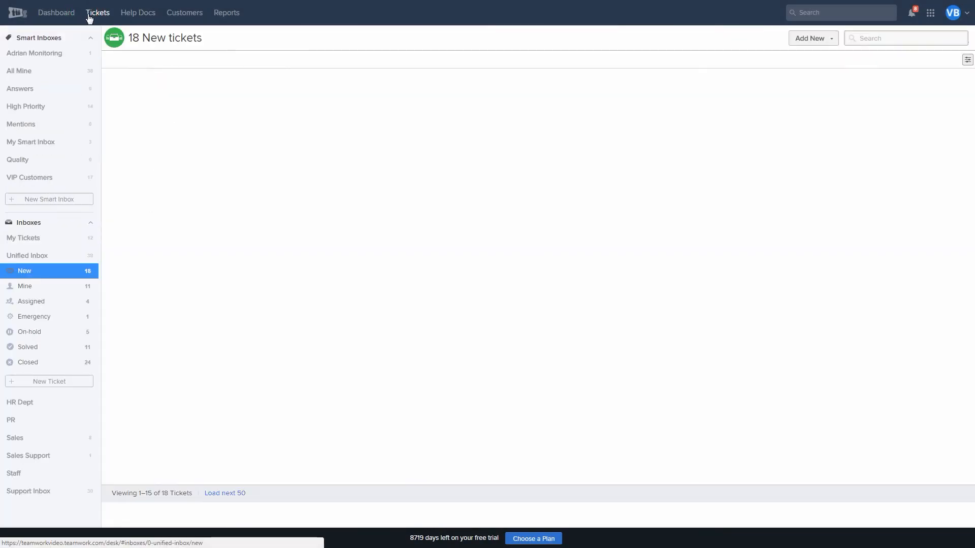
{"action": "left_click", "coordinate": [167, 85]}
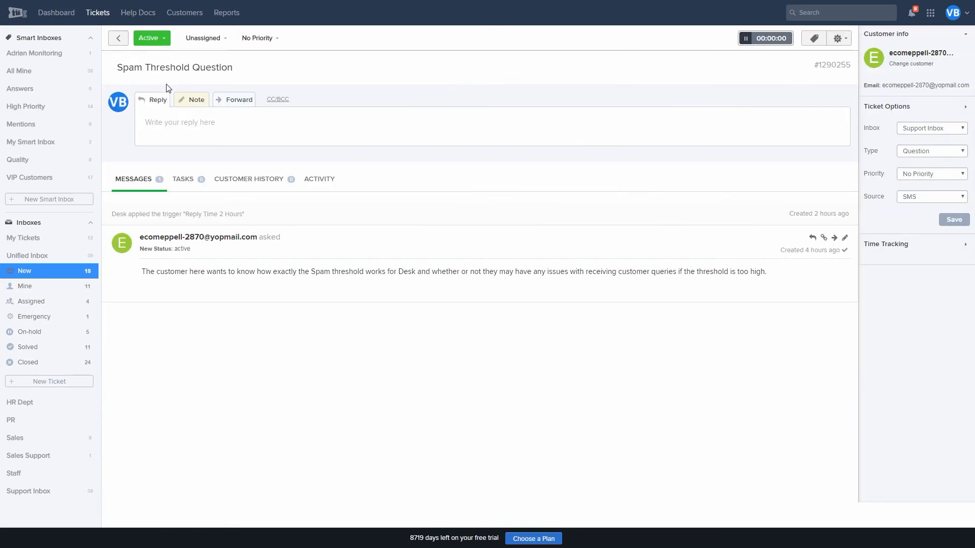
{"action": "left_click", "coordinate": [196, 124]}
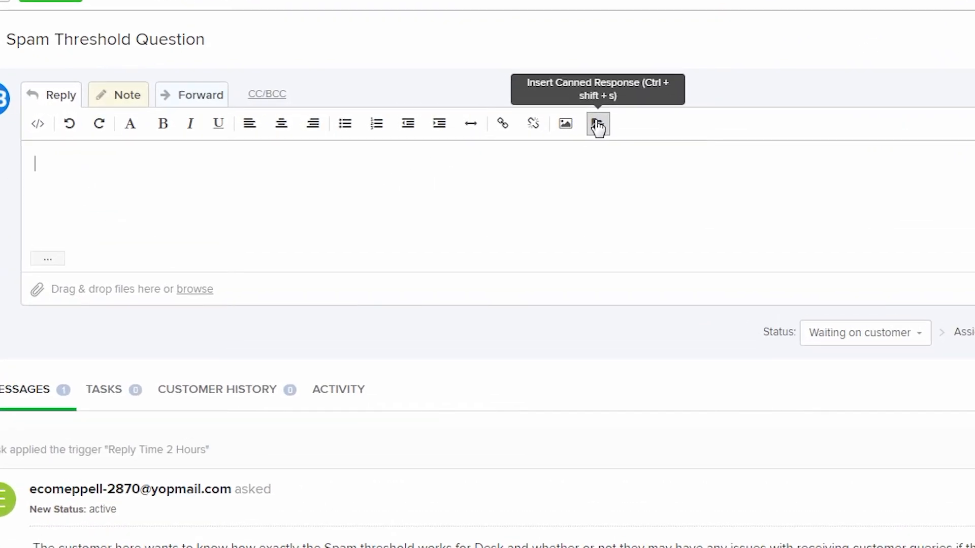
{"action": "left_click", "coordinate": [597, 126]}
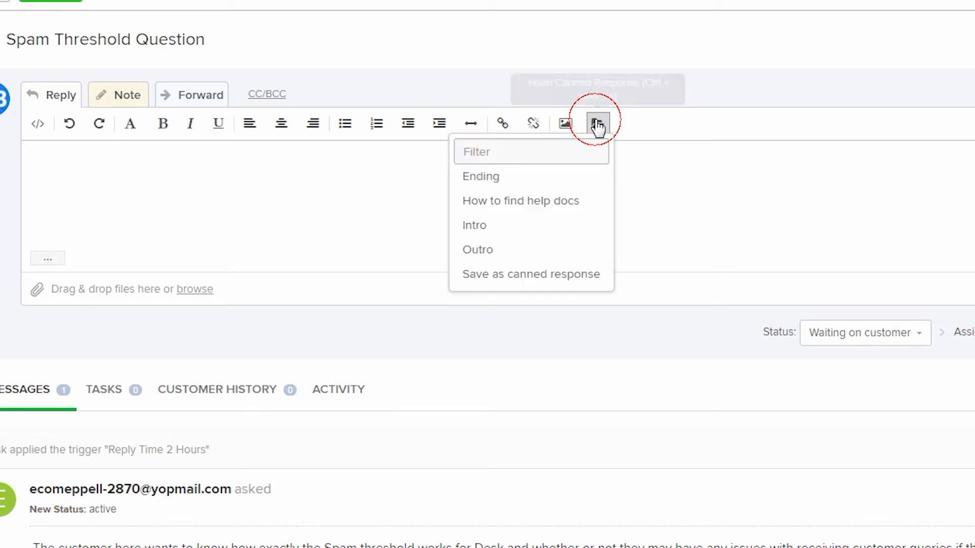
{"action": "left_click", "coordinate": [493, 260]}
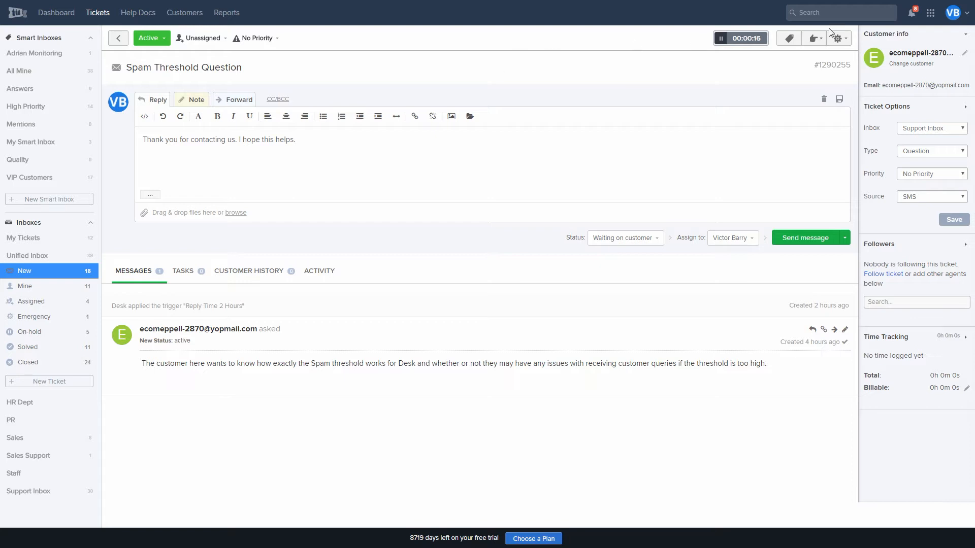
Return to the inbox settings and open the Support Inbox's list of triggers.
{"action": "left_click", "coordinate": [956, 15]}
{"action": "left_click", "coordinate": [916, 118]}
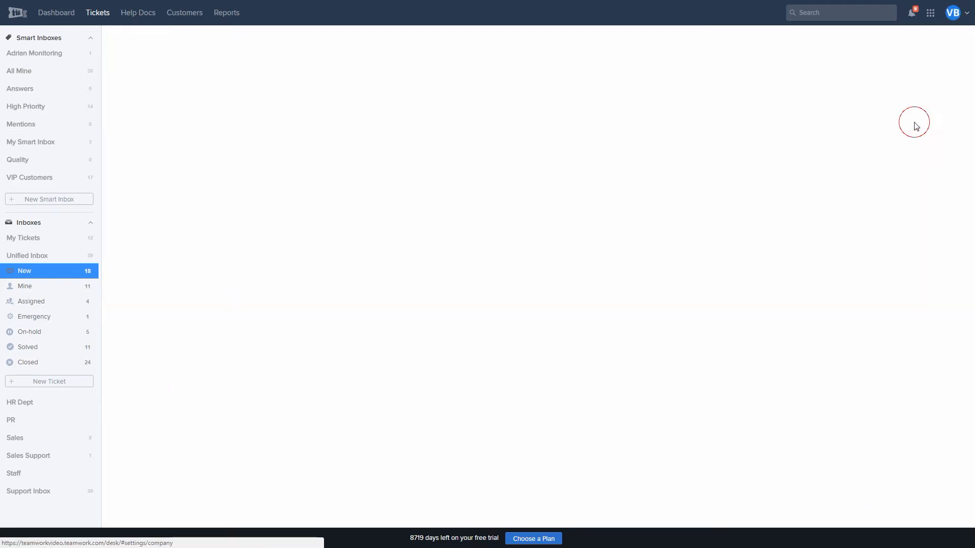
{"action": "left_click", "coordinate": [458, 44]}
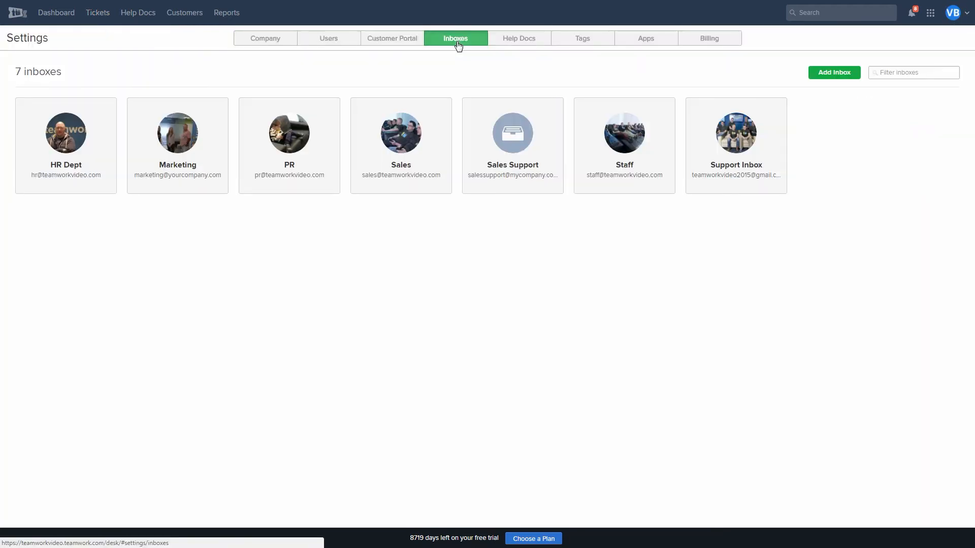
{"action": "left_click", "coordinate": [747, 146]}
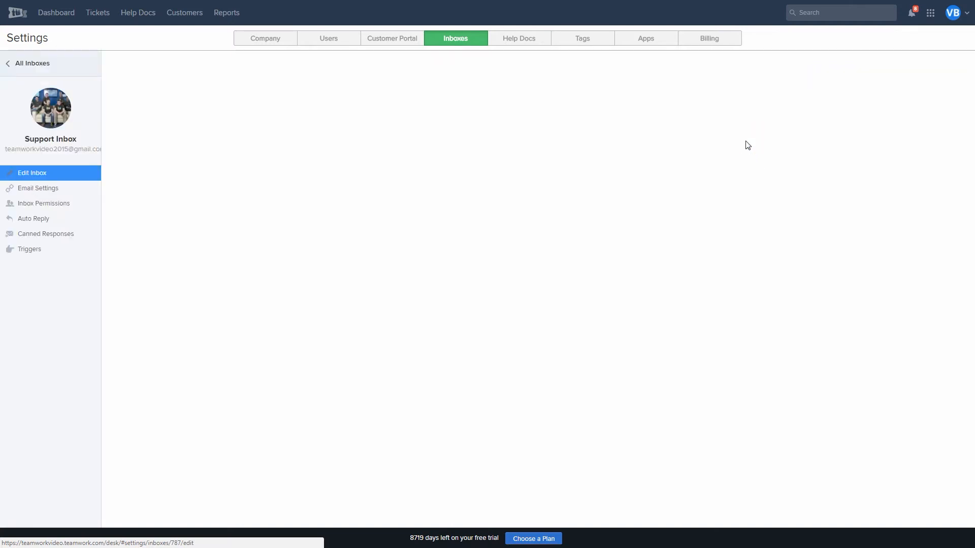
{"action": "left_click", "coordinate": [75, 250]}
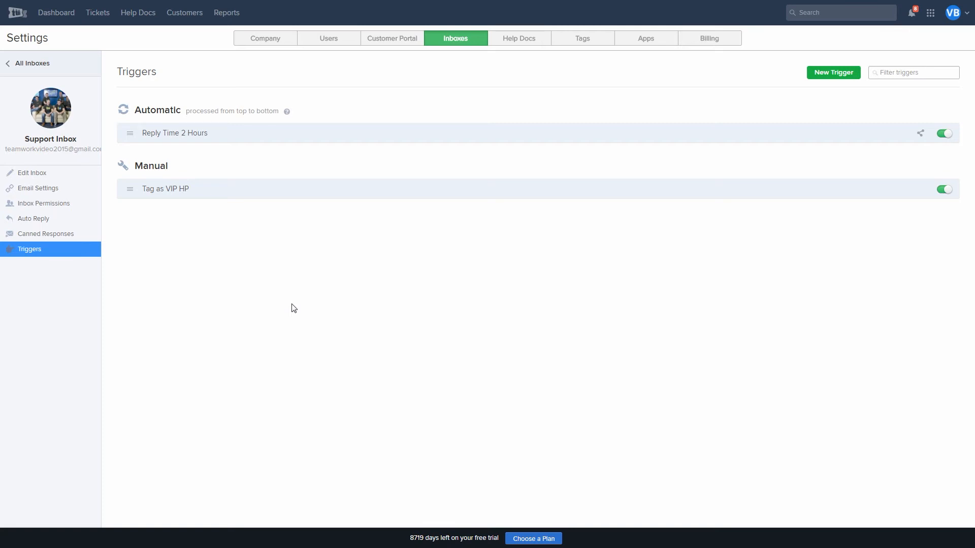
Open the automatic trigger "Reply Time 2 Hours" for editing and go through to its summary of conditions and actions.
{"action": "mouse_move", "coordinate": [921, 146]}
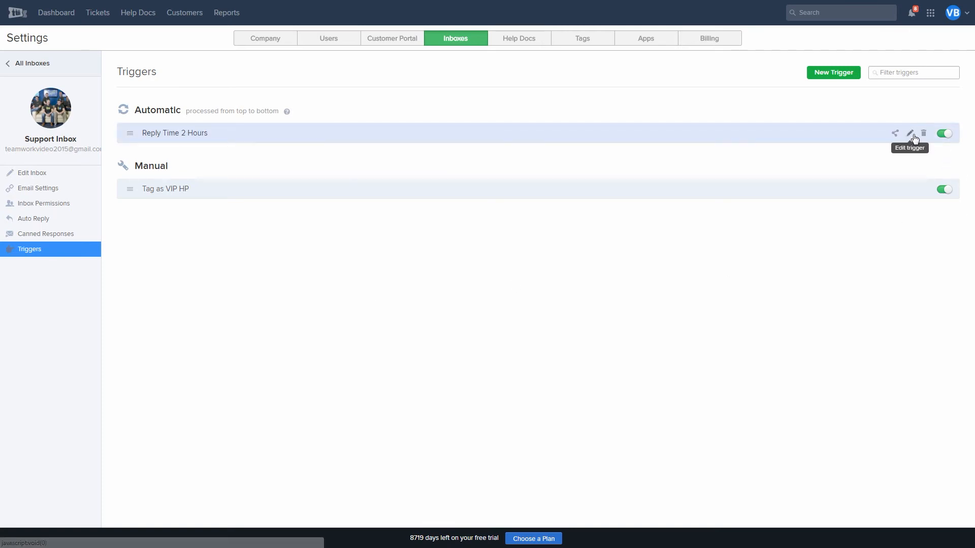
{"action": "left_click", "coordinate": [911, 133]}
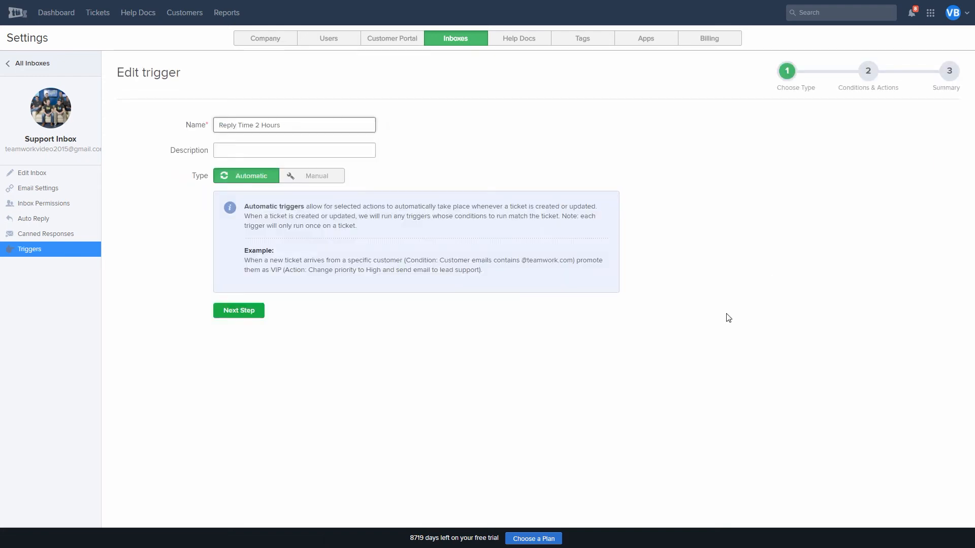
{"action": "left_click", "coordinate": [256, 312]}
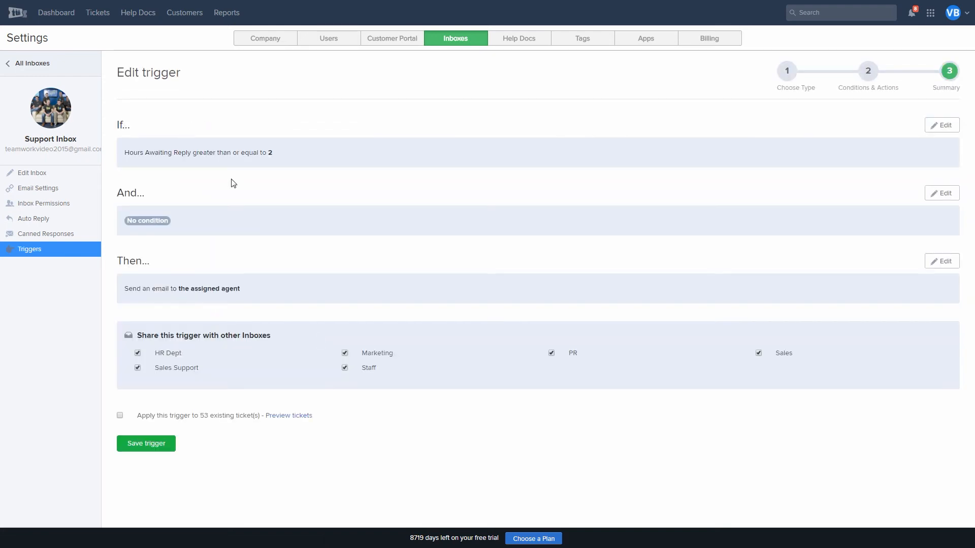